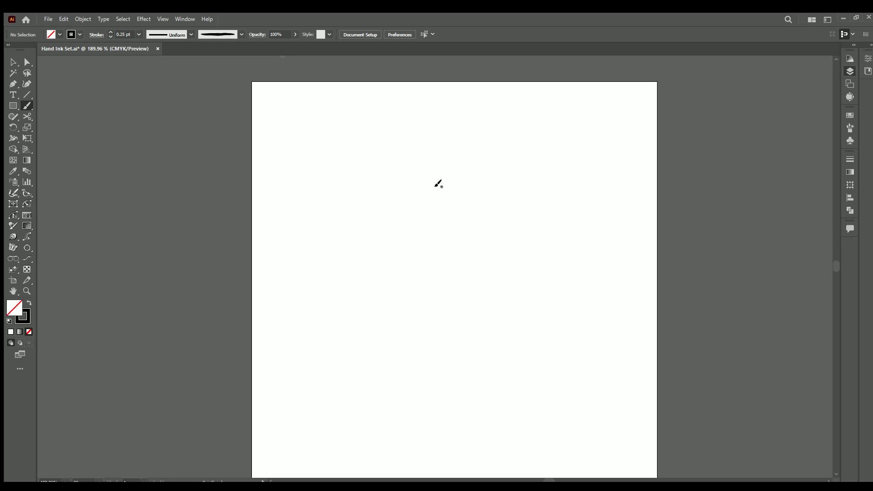
# Step: Sketch two rough rose heads with the Paintbrush as overlapping loops, one in the artboard's upper middle and one below it to the right
pyautogui.moveTo(426, 143)
pyautogui.mouseDown()
pyautogui.moveTo(369, 177)
pyautogui.moveTo(471, 191)
pyautogui.moveTo(385, 168)
pyautogui.moveTo(468, 158)
pyautogui.moveTo(413, 194)
pyautogui.moveTo(424, 162)
pyautogui.mouseUp()
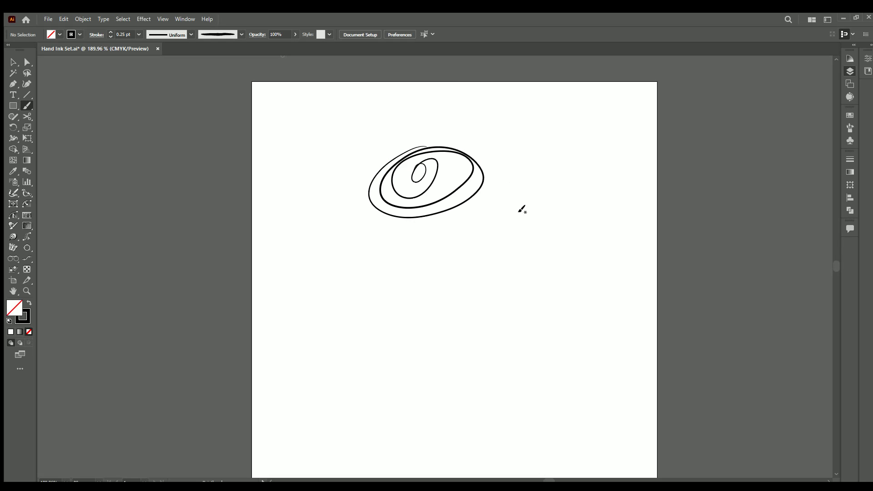
pyautogui.moveTo(484, 194)
pyautogui.mouseDown()
pyautogui.moveTo(442, 252)
pyautogui.moveTo(495, 219)
pyautogui.moveTo(509, 243)
pyautogui.moveTo(492, 268)
pyautogui.moveTo(434, 249)
pyautogui.moveTo(445, 282)
pyautogui.mouseUp()
pyautogui.moveTo(447, 294)
pyautogui.mouseDown()
pyautogui.moveTo(504, 281)
pyautogui.moveTo(494, 283)
pyautogui.mouseUp()
pyautogui.moveTo(484, 262); pyautogui.dragTo(493, 276)
pyautogui.moveTo(443, 225)
pyautogui.mouseDown()
pyautogui.moveTo(442, 252)
pyautogui.moveTo(478, 261)
pyautogui.mouseUp()
pyautogui.moveTo(482, 189)
pyautogui.mouseDown()
pyautogui.moveTo(455, 219)
pyautogui.moveTo(484, 238)
pyautogui.moveTo(487, 210)
pyautogui.moveTo(521, 272)
pyautogui.moveTo(539, 246)
pyautogui.moveTo(514, 222)
pyautogui.moveTo(533, 238)
pyautogui.mouseUp()
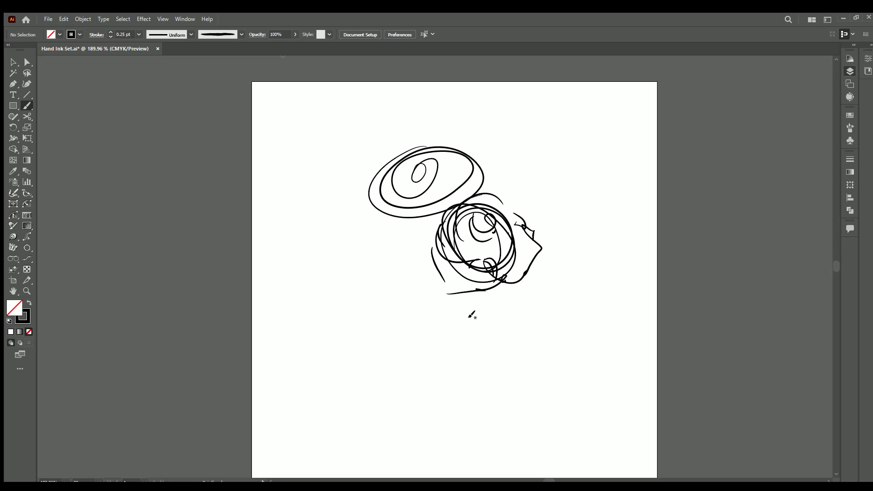
# Step: Sketch a long curved stem below the rough rose heads, with leafy branches on both sides and a link to the upper bloom
pyautogui.moveTo(467, 291)
pyautogui.mouseDown()
pyautogui.moveTo(454, 374)
pyautogui.moveTo(470, 451)
pyautogui.moveTo(451, 347)
pyautogui.moveTo(465, 283)
pyautogui.moveTo(433, 290)
pyautogui.moveTo(410, 264)
pyautogui.moveTo(415, 239)
pyautogui.moveTo(394, 217)
pyautogui.moveTo(395, 250)
pyautogui.moveTo(406, 262)
pyautogui.moveTo(386, 246)
pyautogui.moveTo(357, 247)
pyautogui.moveTo(380, 268)
pyautogui.moveTo(398, 254)
pyautogui.moveTo(400, 265)
pyautogui.moveTo(374, 280)
pyautogui.moveTo(364, 299)
pyautogui.moveTo(388, 299)
pyautogui.moveTo(408, 273)
pyautogui.moveTo(396, 335)
pyautogui.moveTo(427, 308)
pyautogui.moveTo(419, 268)
pyautogui.moveTo(444, 265)
pyautogui.moveTo(455, 321)
pyautogui.mouseUp()
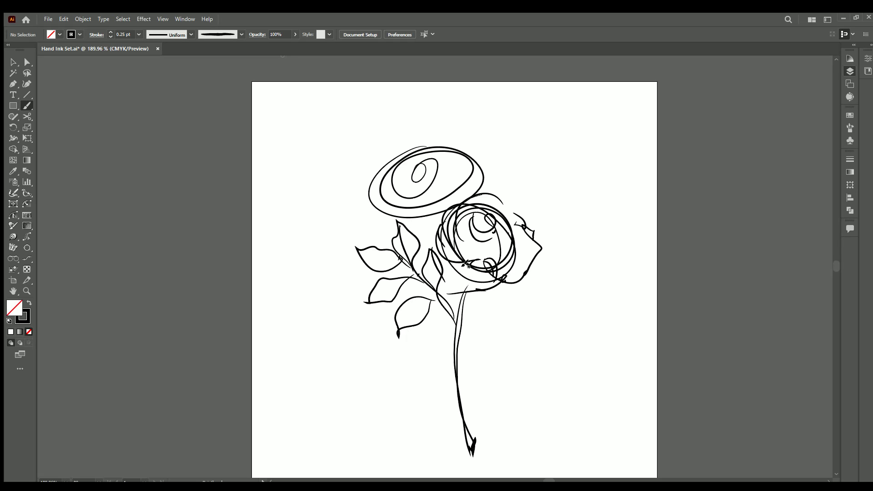
pyautogui.moveTo(457, 363)
pyautogui.mouseDown()
pyautogui.moveTo(468, 336)
pyautogui.moveTo(460, 310)
pyautogui.moveTo(474, 285)
pyautogui.moveTo(484, 317)
pyautogui.moveTo(469, 345)
pyautogui.moveTo(508, 304)
pyautogui.moveTo(538, 311)
pyautogui.moveTo(480, 327)
pyautogui.moveTo(473, 341)
pyautogui.moveTo(502, 329)
pyautogui.moveTo(521, 346)
pyautogui.moveTo(477, 341)
pyautogui.moveTo(444, 404)
pyautogui.mouseUp()
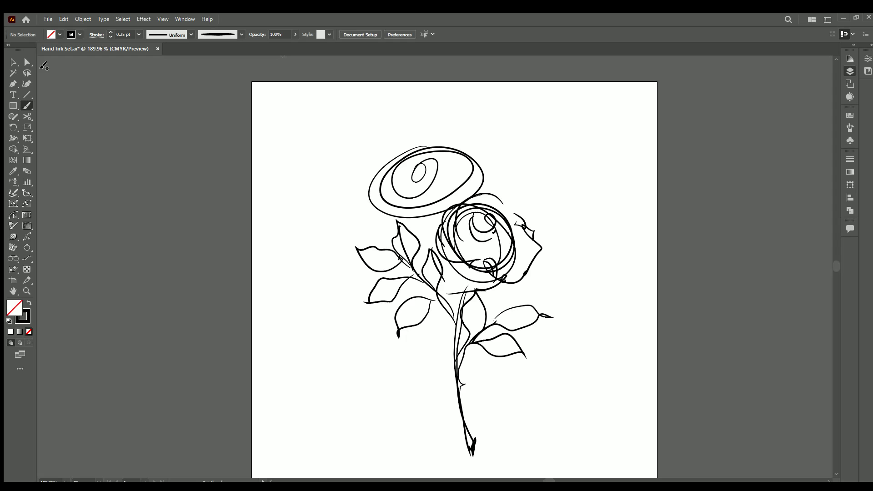
pyautogui.moveTo(379, 192)
pyautogui.mouseDown()
pyautogui.moveTo(387, 216)
pyautogui.moveTo(407, 213)
pyautogui.moveTo(423, 231)
pyautogui.moveTo(425, 213)
pyautogui.moveTo(425, 233)
pyautogui.mouseUp()
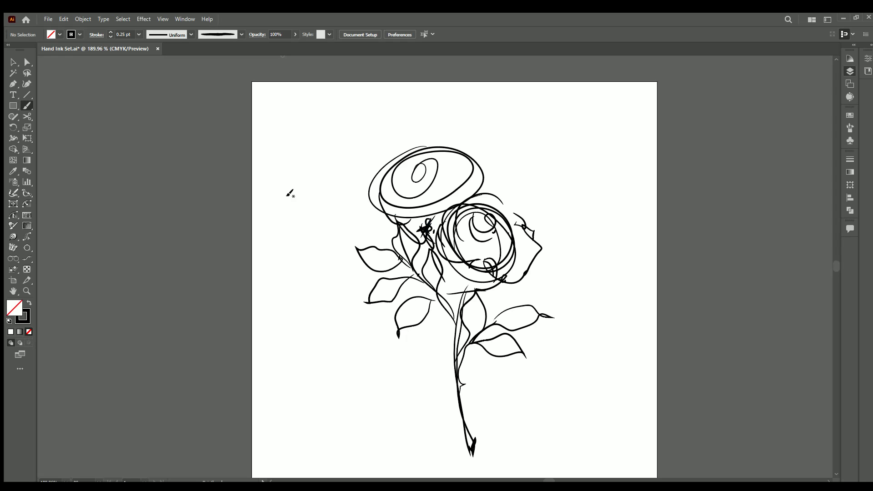
# Step: Scale the whole rough sketch down to about 0.71 by 1.07 in and place it in the artboard's upper-left corner as a reference
pyautogui.press('v')
pyautogui.moveTo(326, 113); pyautogui.dragTo(537, 388)
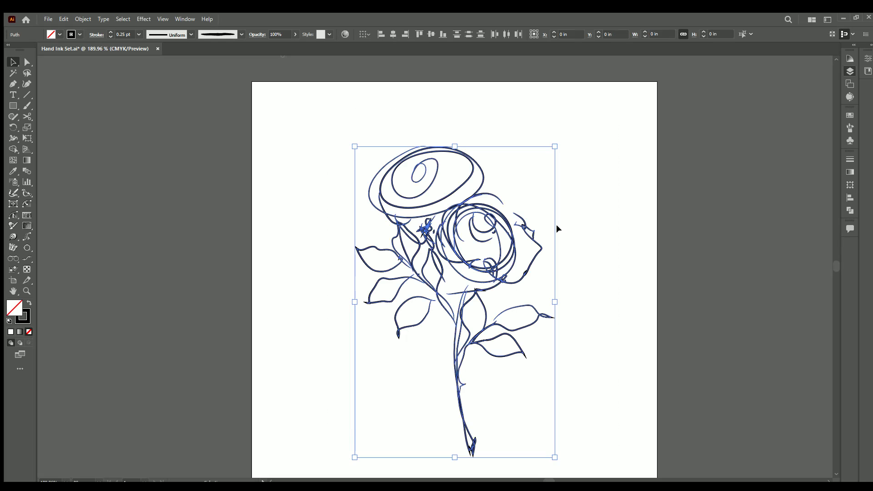
pyautogui.moveTo(529, 201); pyautogui.dragTo(313, 100)
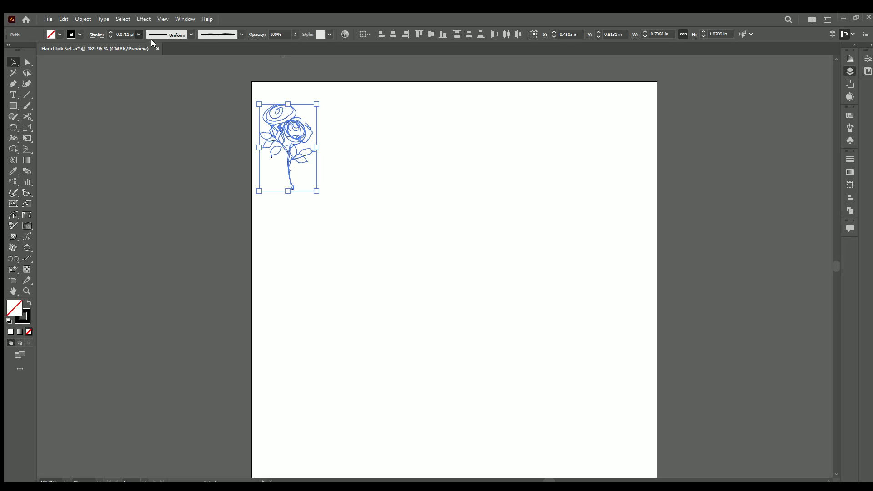
pyautogui.click(423, 183)
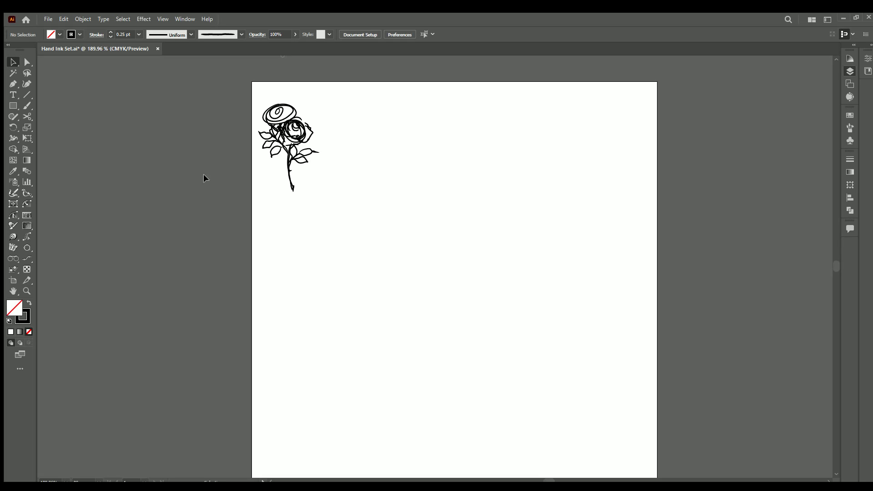
# Step: Draw the spiral centre and inner petals of a detailed upper rose with the Paintbrush in the artboard's upper middle
pyautogui.click(26, 106)
pyautogui.moveTo(411, 190)
pyautogui.mouseDown()
pyautogui.moveTo(435, 162)
pyautogui.moveTo(429, 151)
pyautogui.moveTo(426, 176)
pyautogui.moveTo(410, 185)
pyautogui.moveTo(399, 172)
pyautogui.moveTo(421, 172)
pyautogui.moveTo(412, 160)
pyautogui.moveTo(406, 171)
pyautogui.moveTo(410, 155)
pyautogui.moveTo(416, 162)
pyautogui.moveTo(402, 175)
pyautogui.moveTo(424, 176)
pyautogui.mouseUp()
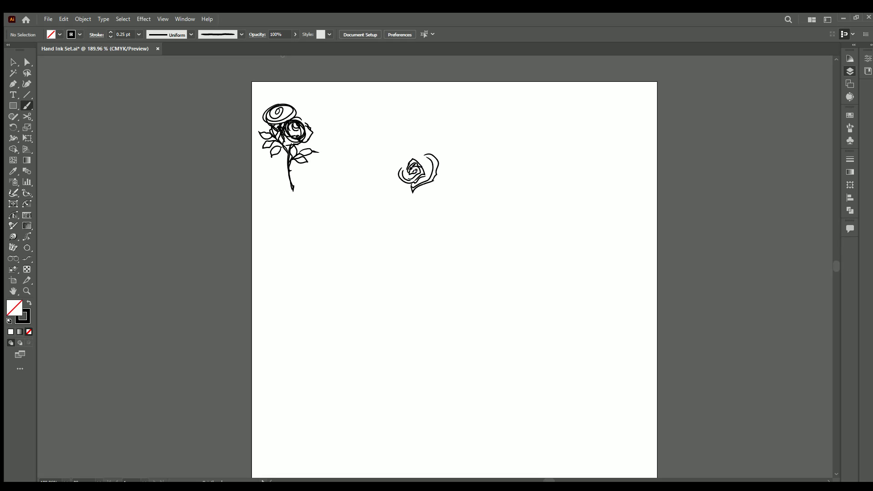
pyautogui.moveTo(416, 170); pyautogui.dragTo(412, 162)
pyautogui.moveTo(425, 150)
pyautogui.mouseDown()
pyautogui.moveTo(435, 160)
pyautogui.moveTo(413, 182)
pyautogui.moveTo(394, 170)
pyautogui.moveTo(410, 190)
pyautogui.moveTo(428, 184)
pyautogui.moveTo(404, 161)
pyautogui.moveTo(387, 177)
pyautogui.moveTo(410, 202)
pyautogui.mouseUp()
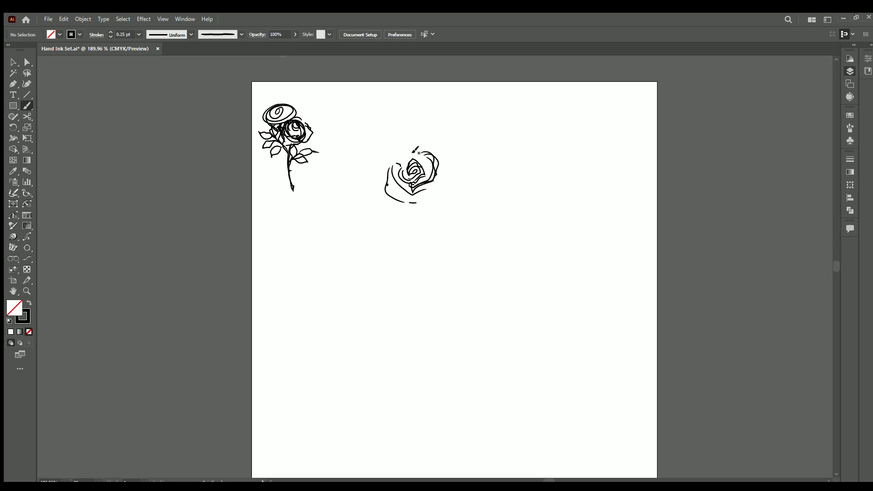
pyautogui.moveTo(413, 200)
pyautogui.mouseDown()
pyautogui.moveTo(442, 197)
pyautogui.moveTo(452, 155)
pyautogui.moveTo(442, 189)
pyautogui.moveTo(419, 199)
pyautogui.moveTo(434, 204)
pyautogui.mouseUp()
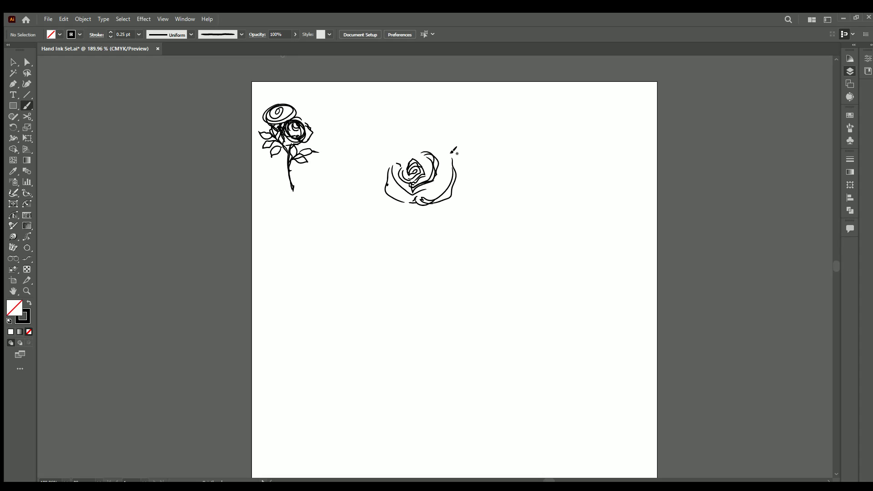
# Step: Draw the upper rose's outer petals around its centre, and a short curved line descending below the bloom
pyautogui.moveTo(453, 158)
pyautogui.mouseDown()
pyautogui.moveTo(469, 167)
pyautogui.moveTo(454, 185)
pyautogui.moveTo(457, 173)
pyautogui.mouseUp()
pyautogui.moveTo(412, 143)
pyautogui.mouseDown()
pyautogui.moveTo(444, 154)
pyautogui.moveTo(406, 148)
pyautogui.mouseUp()
pyautogui.moveTo(426, 141)
pyautogui.mouseDown()
pyautogui.moveTo(461, 140)
pyautogui.moveTo(450, 146)
pyautogui.moveTo(477, 163)
pyautogui.moveTo(475, 179)
pyautogui.moveTo(467, 190)
pyautogui.moveTo(454, 188)
pyautogui.moveTo(463, 186)
pyautogui.moveTo(462, 198)
pyautogui.moveTo(427, 214)
pyautogui.moveTo(437, 244)
pyautogui.mouseUp()
pyautogui.moveTo(397, 206); pyautogui.dragTo(429, 217)
pyautogui.moveTo(387, 169)
pyautogui.mouseDown()
pyautogui.moveTo(403, 200)
pyautogui.moveTo(415, 199)
pyautogui.mouseUp()
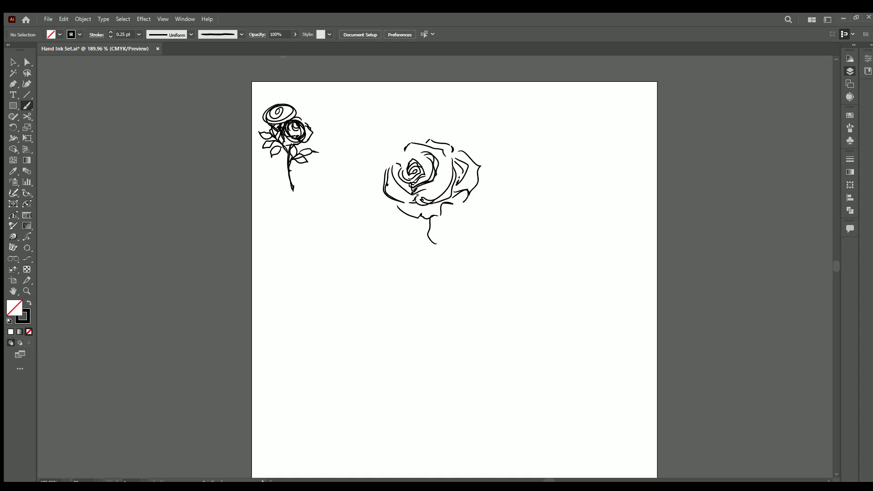
# Step: Add three veined leaves along the upper rose's left side, plus its lower-left outer petal
pyautogui.moveTo(387, 182); pyautogui.dragTo(388, 165)
pyautogui.moveTo(387, 160)
pyautogui.mouseDown()
pyautogui.moveTo(379, 124)
pyautogui.moveTo(396, 142)
pyautogui.moveTo(397, 155)
pyautogui.moveTo(393, 139)
pyautogui.moveTo(390, 165)
pyautogui.mouseUp()
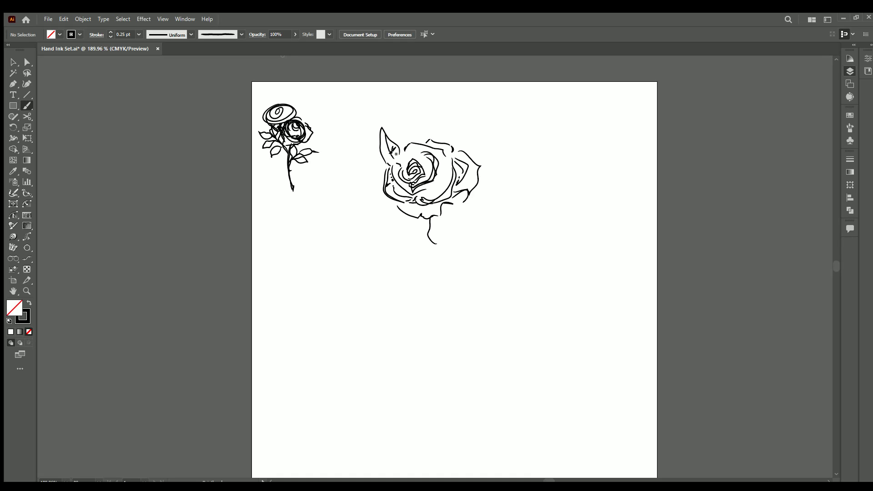
pyautogui.moveTo(399, 152); pyautogui.dragTo(396, 157)
pyautogui.moveTo(399, 149); pyautogui.dragTo(393, 155)
pyautogui.moveTo(399, 147)
pyautogui.mouseDown()
pyautogui.moveTo(388, 158)
pyautogui.moveTo(349, 162)
pyautogui.moveTo(375, 180)
pyautogui.moveTo(386, 177)
pyautogui.moveTo(367, 162)
pyautogui.moveTo(384, 168)
pyautogui.moveTo(360, 166)
pyautogui.moveTo(375, 176)
pyautogui.moveTo(383, 167)
pyautogui.moveTo(369, 191)
pyautogui.moveTo(404, 217)
pyautogui.mouseUp()
pyautogui.moveTo(388, 203)
pyautogui.mouseDown()
pyautogui.moveTo(368, 222)
pyautogui.moveTo(384, 224)
pyautogui.moveTo(391, 214)
pyautogui.moveTo(379, 213)
pyautogui.moveTo(388, 213)
pyautogui.mouseUp()
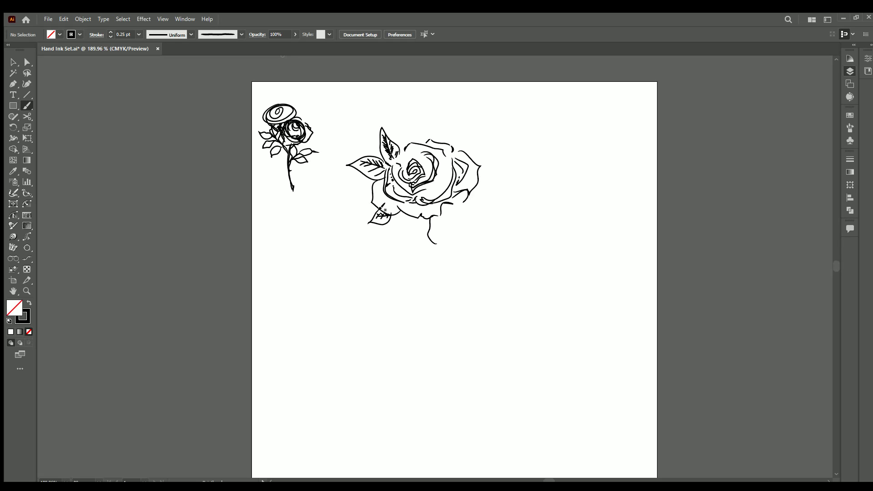
pyautogui.moveTo(379, 214); pyautogui.dragTo(390, 214)
# Step: Draw the second rose's left petals with short shading strokes, its spiral centre and its upper petal edges, below the first bloom
pyautogui.moveTo(447, 208); pyautogui.dragTo(436, 244)
pyautogui.moveTo(450, 211)
pyautogui.mouseDown()
pyautogui.moveTo(438, 248)
pyautogui.moveTo(461, 261)
pyautogui.moveTo(476, 258)
pyautogui.moveTo(476, 247)
pyautogui.moveTo(441, 230)
pyautogui.moveTo(452, 225)
pyautogui.moveTo(449, 216)
pyautogui.moveTo(458, 224)
pyautogui.moveTo(460, 246)
pyautogui.mouseUp()
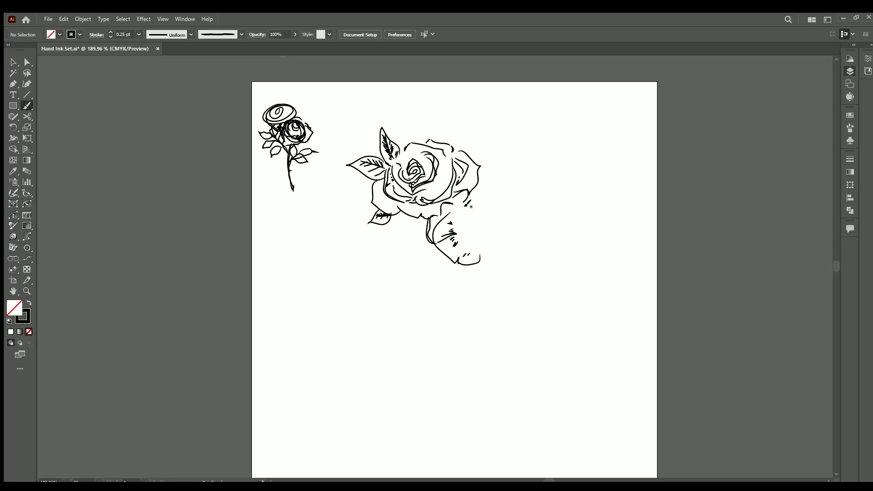
pyautogui.moveTo(459, 242); pyautogui.dragTo(453, 229)
pyautogui.moveTo(466, 192)
pyautogui.mouseDown()
pyautogui.moveTo(487, 183)
pyautogui.moveTo(505, 208)
pyautogui.moveTo(476, 209)
pyautogui.moveTo(490, 217)
pyautogui.moveTo(482, 231)
pyautogui.moveTo(499, 229)
pyautogui.moveTo(483, 222)
pyautogui.moveTo(487, 236)
pyautogui.moveTo(470, 228)
pyautogui.moveTo(461, 235)
pyautogui.moveTo(473, 244)
pyautogui.moveTo(487, 230)
pyautogui.moveTo(461, 245)
pyautogui.moveTo(508, 228)
pyautogui.mouseUp()
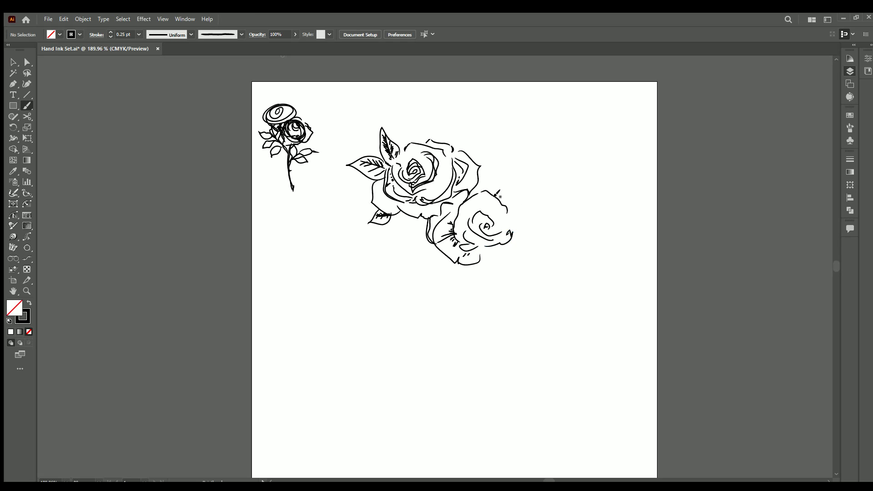
# Step: Complete the lower rose's right and bottom outer petals, and hatch the folded petal along its bottom edge
pyautogui.moveTo(499, 196)
pyautogui.mouseDown()
pyautogui.moveTo(536, 241)
pyautogui.moveTo(516, 272)
pyautogui.moveTo(483, 262)
pyautogui.moveTo(486, 249)
pyautogui.moveTo(450, 289)
pyautogui.mouseUp()
pyautogui.moveTo(433, 244)
pyautogui.mouseDown()
pyautogui.moveTo(449, 282)
pyautogui.moveTo(480, 281)
pyautogui.mouseUp()
pyautogui.moveTo(483, 277); pyautogui.dragTo(490, 283)
pyautogui.moveTo(495, 277)
pyautogui.mouseDown()
pyautogui.moveTo(494, 285)
pyautogui.moveTo(516, 277)
pyautogui.moveTo(502, 281)
pyautogui.mouseUp()
pyautogui.moveTo(500, 277); pyautogui.dragTo(491, 279)
pyautogui.moveTo(490, 275); pyautogui.dragTo(489, 278)
pyautogui.moveTo(485, 270); pyautogui.dragTo(485, 272)
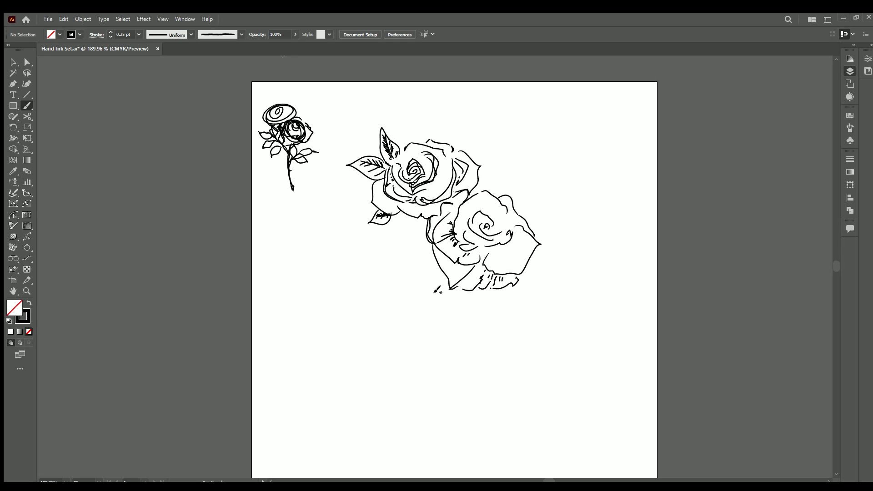
# Step: Draw the upper rose's stem lines down past the lower rose, and an upright veined leaf to their left
pyautogui.moveTo(437, 295)
pyautogui.mouseDown()
pyautogui.moveTo(444, 276)
pyautogui.moveTo(432, 253)
pyautogui.moveTo(436, 291)
pyautogui.mouseUp()
pyautogui.moveTo(415, 271)
pyautogui.mouseDown()
pyautogui.moveTo(408, 227)
pyautogui.moveTo(393, 215)
pyautogui.moveTo(394, 248)
pyautogui.moveTo(412, 268)
pyautogui.moveTo(403, 224)
pyautogui.mouseUp()
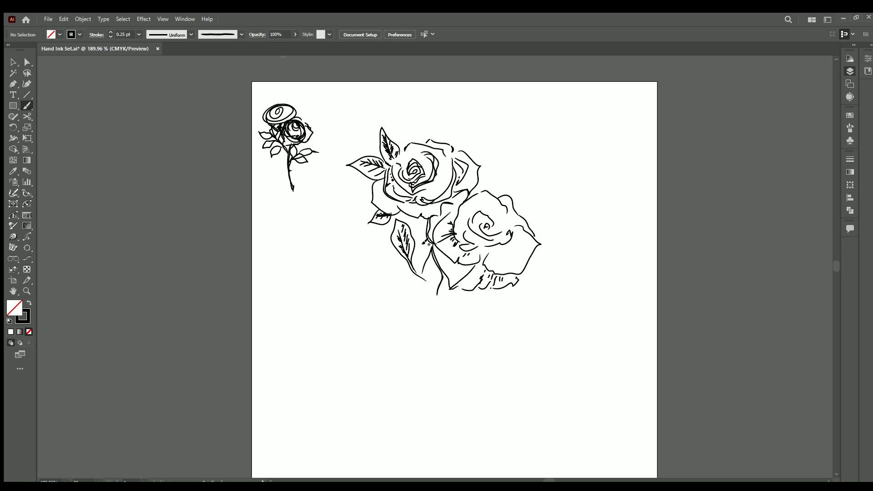
pyautogui.moveTo(401, 222); pyautogui.dragTo(402, 240)
# Step: Draw the left branch with two more leaves, and fill the lower leaf with veins
pyautogui.moveTo(397, 257)
pyautogui.mouseDown()
pyautogui.moveTo(351, 247)
pyautogui.moveTo(373, 262)
pyautogui.moveTo(394, 255)
pyautogui.moveTo(450, 320)
pyautogui.mouseUp()
pyautogui.moveTo(418, 273); pyautogui.dragTo(450, 320)
pyautogui.moveTo(416, 276)
pyautogui.mouseDown()
pyautogui.moveTo(380, 278)
pyautogui.moveTo(365, 291)
pyautogui.moveTo(394, 291)
pyautogui.moveTo(413, 277)
pyautogui.moveTo(406, 280)
pyautogui.mouseUp()
pyautogui.moveTo(372, 293)
pyautogui.mouseDown()
pyautogui.moveTo(403, 276)
pyautogui.moveTo(386, 286)
pyautogui.mouseUp()
pyautogui.moveTo(383, 282)
pyautogui.mouseDown()
pyautogui.moveTo(392, 284)
pyautogui.moveTo(373, 296)
pyautogui.moveTo(382, 295)
pyautogui.mouseUp()
pyautogui.moveTo(390, 287); pyautogui.dragTo(390, 293)
pyautogui.moveTo(398, 284); pyautogui.dragTo(394, 291)
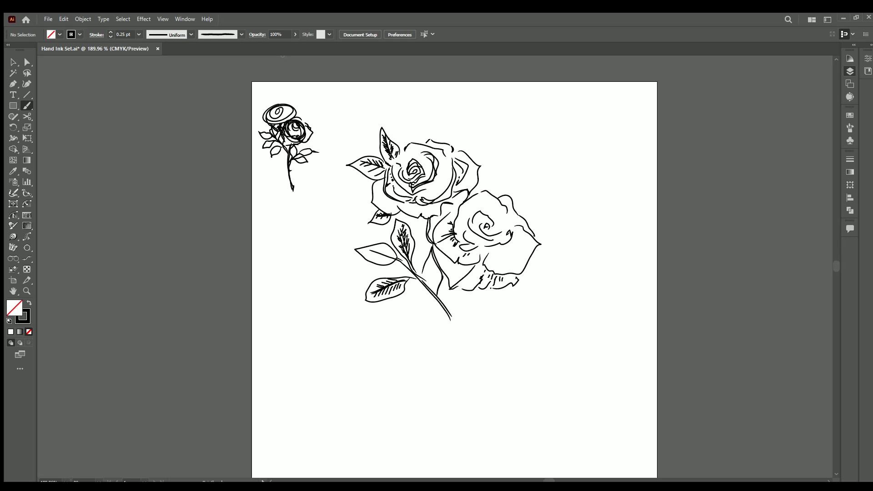
# Step: Add veins to the left branch's middle leaf and shade the branch down towards the main stem
pyautogui.moveTo(375, 246); pyautogui.dragTo(382, 252)
pyautogui.moveTo(383, 248); pyautogui.dragTo(390, 255)
pyautogui.moveTo(392, 252); pyautogui.dragTo(375, 251)
pyautogui.moveTo(377, 246); pyautogui.dragTo(384, 255)
pyautogui.moveTo(384, 251); pyautogui.dragTo(390, 260)
pyautogui.moveTo(395, 249); pyautogui.dragTo(400, 255)
pyautogui.moveTo(419, 276); pyautogui.dragTo(444, 298)
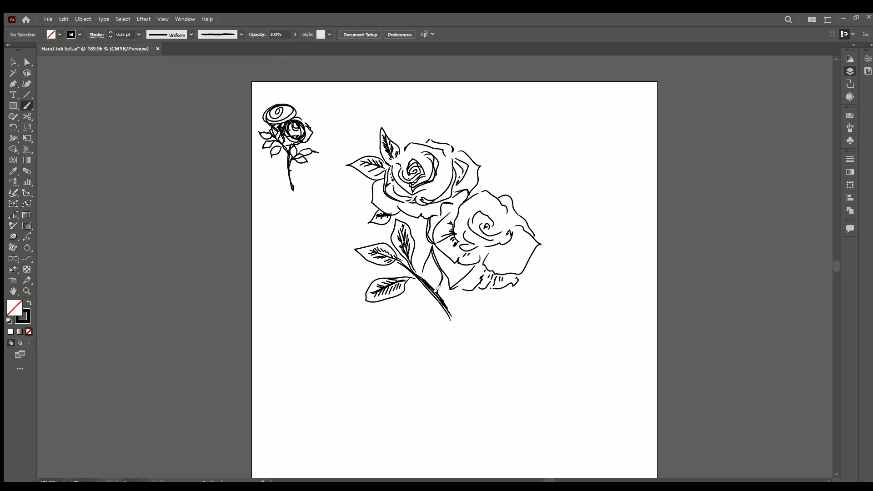
pyautogui.moveTo(440, 293); pyautogui.dragTo(452, 318)
# Step: Draw the top of the main stem under the lower rose, with an upright veined leaf on its right side
pyautogui.moveTo(455, 300); pyautogui.dragTo(453, 320)
pyautogui.moveTo(468, 292); pyautogui.dragTo(458, 316)
pyautogui.moveTo(454, 356); pyautogui.dragTo(470, 332)
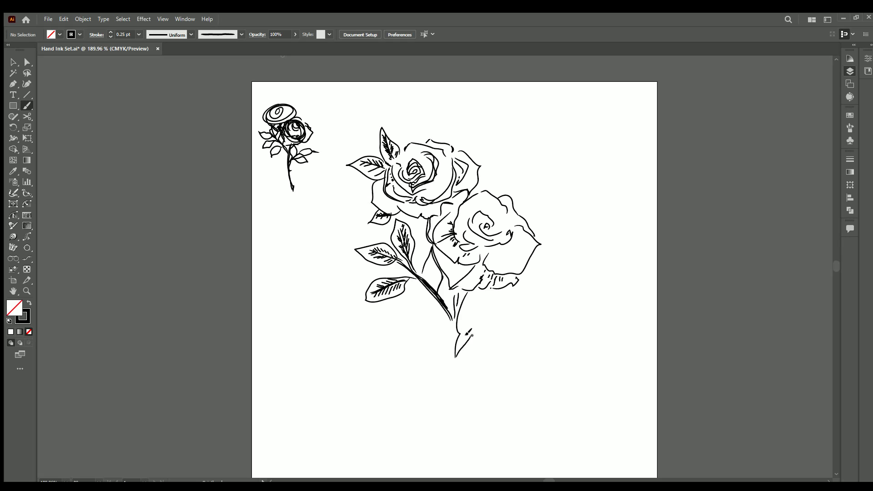
pyautogui.moveTo(468, 336)
pyautogui.mouseDown()
pyautogui.moveTo(459, 312)
pyautogui.moveTo(477, 291)
pyautogui.moveTo(485, 310)
pyautogui.moveTo(470, 337)
pyautogui.moveTo(475, 303)
pyautogui.moveTo(477, 312)
pyautogui.mouseUp()
pyautogui.moveTo(480, 310); pyautogui.dragTo(476, 319)
pyautogui.moveTo(482, 317); pyautogui.dragTo(475, 326)
pyautogui.moveTo(483, 324); pyautogui.dragTo(476, 328)
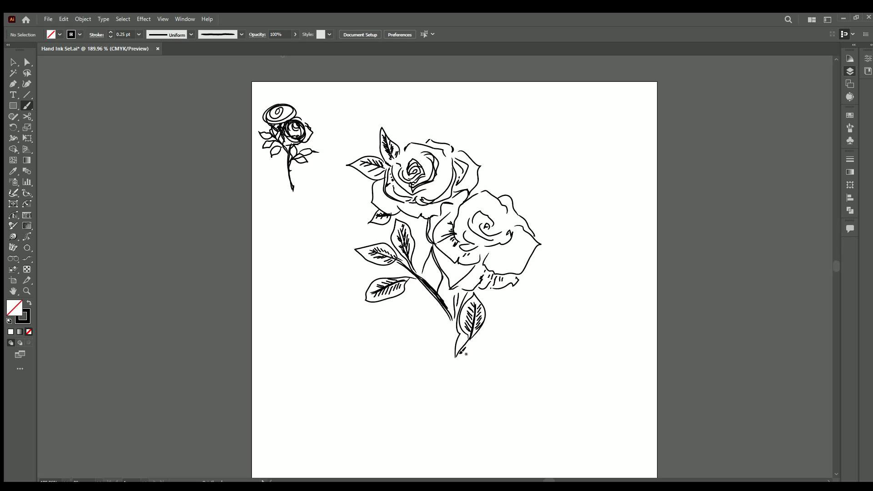
# Step: Draw the right branch off the main stem, with a veined leaf pointing down to the right
pyautogui.moveTo(456, 365)
pyautogui.mouseDown()
pyautogui.moveTo(473, 340)
pyautogui.moveTo(494, 354)
pyautogui.moveTo(527, 355)
pyautogui.moveTo(510, 334)
pyautogui.moveTo(473, 341)
pyautogui.moveTo(522, 351)
pyautogui.moveTo(495, 337)
pyautogui.mouseUp()
pyautogui.moveTo(494, 340); pyautogui.dragTo(505, 337)
pyautogui.moveTo(503, 341)
pyautogui.mouseDown()
pyautogui.moveTo(514, 344)
pyautogui.moveTo(499, 348)
pyautogui.mouseUp()
pyautogui.moveTo(499, 343); pyautogui.dragTo(509, 349)
pyautogui.moveTo(509, 345)
pyautogui.mouseDown()
pyautogui.moveTo(490, 335)
pyautogui.moveTo(473, 342)
pyautogui.moveTo(502, 322)
pyautogui.moveTo(472, 340)
pyautogui.mouseUp()
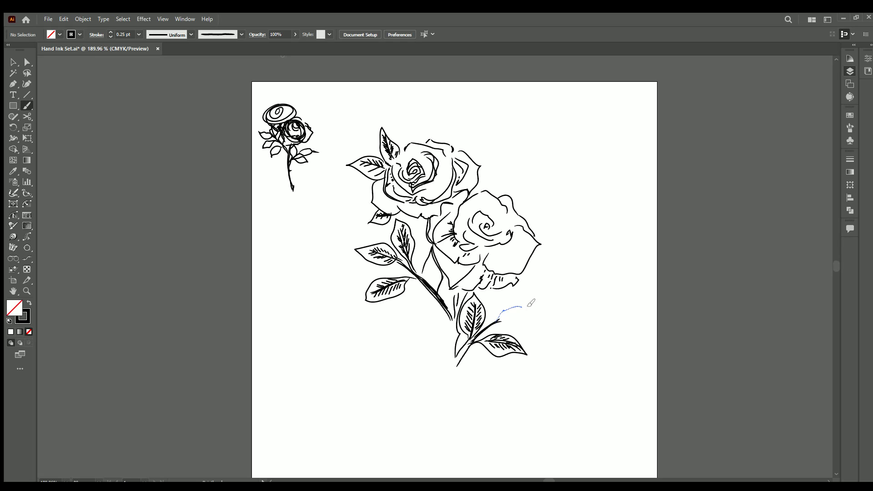
# Step: Draw the upper leaf at the end of the right branch and fill it with veins
pyautogui.moveTo(528, 306)
pyautogui.mouseDown()
pyautogui.moveTo(541, 314)
pyautogui.moveTo(498, 319)
pyautogui.mouseUp()
pyautogui.moveTo(526, 314); pyautogui.dragTo(540, 314)
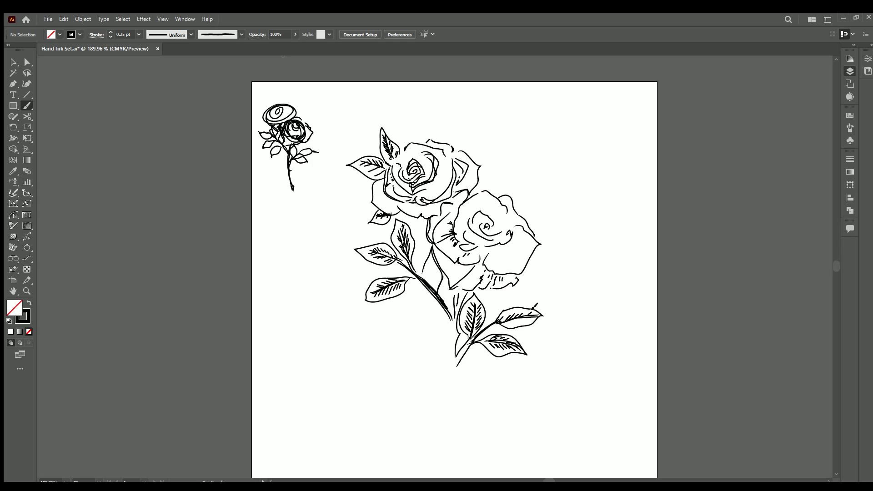
pyautogui.moveTo(518, 321); pyautogui.dragTo(526, 317)
# Step: Draw the long main stem down to a cut tip, adding thorns along it and shading where the branches join
pyautogui.moveTo(469, 292)
pyautogui.mouseDown()
pyautogui.moveTo(457, 370)
pyautogui.moveTo(473, 446)
pyautogui.moveTo(465, 432)
pyautogui.mouseUp()
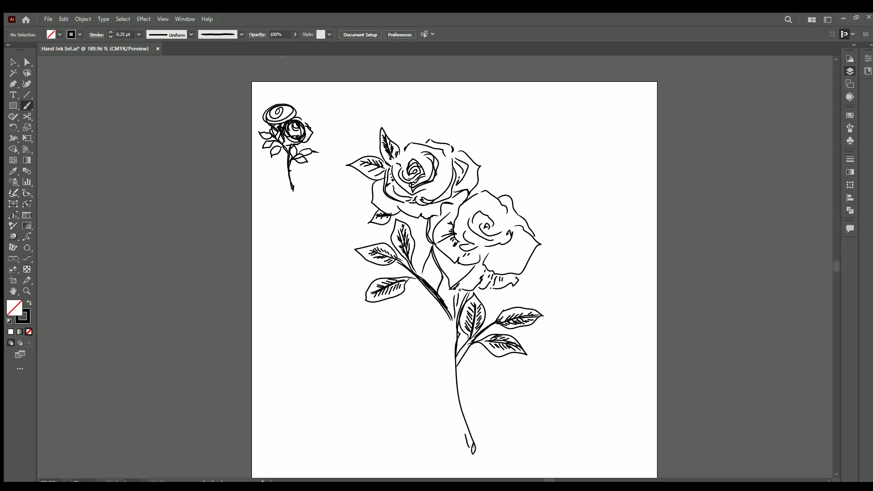
pyautogui.moveTo(454, 313)
pyautogui.mouseDown()
pyautogui.moveTo(447, 357)
pyautogui.moveTo(467, 445)
pyautogui.mouseUp()
pyautogui.moveTo(460, 393)
pyautogui.mouseDown()
pyautogui.moveTo(473, 297)
pyautogui.moveTo(456, 296)
pyautogui.moveTo(477, 344)
pyautogui.moveTo(458, 379)
pyautogui.mouseUp()
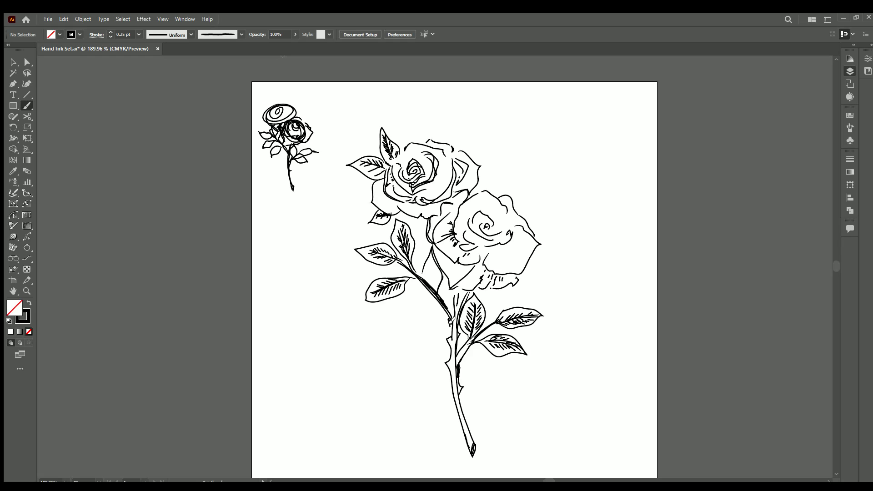
pyautogui.moveTo(449, 325); pyautogui.dragTo(451, 338)
# Step: Fill the gaps around the roses with small leaves between the stems and beside the upper bloom, and darken its lower-left petal edge
pyautogui.moveTo(414, 229)
pyautogui.mouseDown()
pyautogui.moveTo(423, 251)
pyautogui.moveTo(428, 220)
pyautogui.moveTo(427, 232)
pyautogui.mouseUp()
pyautogui.moveTo(422, 234); pyautogui.dragTo(423, 251)
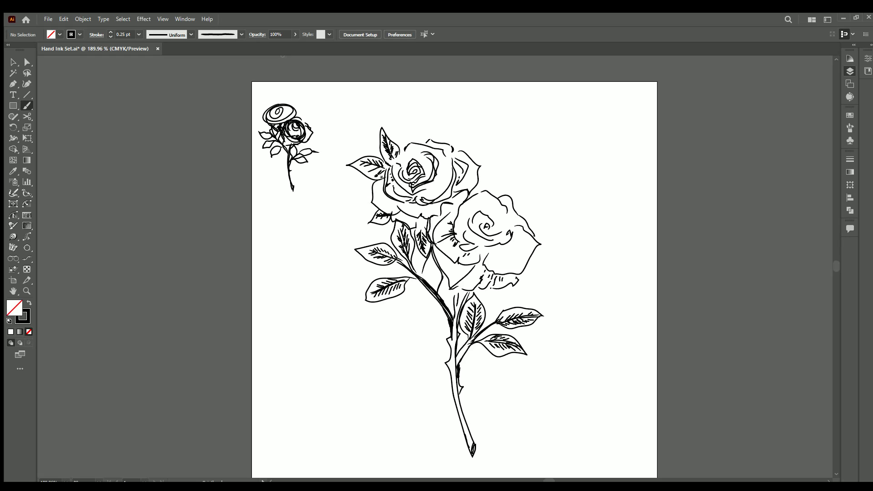
pyautogui.moveTo(372, 183)
pyautogui.mouseDown()
pyautogui.moveTo(388, 210)
pyautogui.moveTo(394, 206)
pyautogui.moveTo(373, 221)
pyautogui.moveTo(391, 206)
pyautogui.moveTo(383, 212)
pyautogui.mouseUp()
pyautogui.moveTo(451, 144)
pyautogui.mouseDown()
pyautogui.moveTo(464, 132)
pyautogui.moveTo(460, 151)
pyautogui.moveTo(462, 138)
pyautogui.mouseUp()
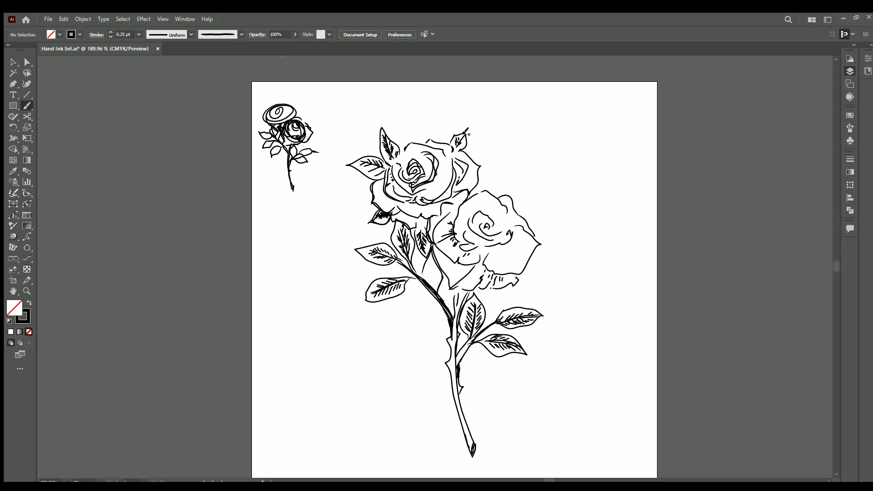
pyautogui.moveTo(478, 181)
pyautogui.mouseDown()
pyautogui.moveTo(491, 176)
pyautogui.moveTo(472, 192)
pyautogui.moveTo(490, 181)
pyautogui.mouseUp()
pyautogui.moveTo(433, 284)
pyautogui.mouseDown()
pyautogui.moveTo(423, 269)
pyautogui.moveTo(430, 245)
pyautogui.moveTo(440, 266)
pyautogui.moveTo(435, 286)
pyautogui.moveTo(436, 275)
pyautogui.mouseUp()
pyautogui.moveTo(441, 273)
pyautogui.mouseDown()
pyautogui.moveTo(436, 280)
pyautogui.moveTo(436, 273)
pyautogui.mouseUp()
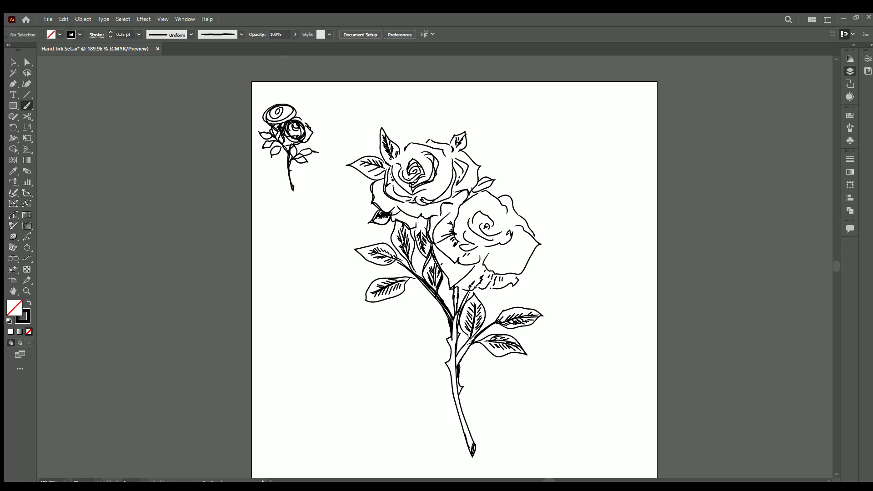
# Step: Add hatching to the lower rose's left, bottom and large right petals
pyautogui.moveTo(472, 283); pyautogui.dragTo(456, 279)
pyautogui.moveTo(458, 203)
pyautogui.mouseDown()
pyautogui.moveTo(434, 232)
pyautogui.moveTo(458, 219)
pyautogui.moveTo(454, 212)
pyautogui.moveTo(454, 246)
pyautogui.mouseUp()
pyautogui.moveTo(486, 248)
pyautogui.mouseDown()
pyautogui.moveTo(505, 253)
pyautogui.moveTo(512, 237)
pyautogui.moveTo(524, 241)
pyautogui.moveTo(519, 228)
pyautogui.moveTo(486, 253)
pyautogui.mouseUp()
pyautogui.moveTo(489, 253)
pyautogui.mouseDown()
pyautogui.moveTo(484, 264)
pyautogui.moveTo(504, 271)
pyautogui.moveTo(526, 255)
pyautogui.mouseUp()
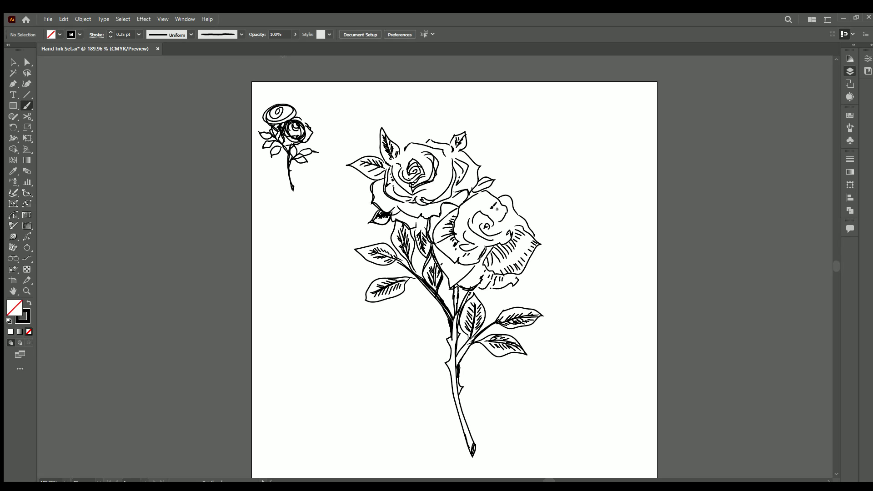
# Step: Refine the lower rose's inner petals around its spiral, and thicken the petal edges beneath the centre and along the right side
pyautogui.moveTo(486, 212)
pyautogui.mouseDown()
pyautogui.moveTo(507, 220)
pyautogui.moveTo(493, 228)
pyautogui.moveTo(480, 225)
pyautogui.moveTo(509, 195)
pyautogui.moveTo(503, 191)
pyautogui.moveTo(511, 210)
pyautogui.moveTo(501, 196)
pyautogui.moveTo(508, 194)
pyautogui.moveTo(542, 239)
pyautogui.moveTo(523, 266)
pyautogui.moveTo(493, 272)
pyautogui.mouseUp()
pyautogui.moveTo(489, 239); pyautogui.dragTo(490, 239)
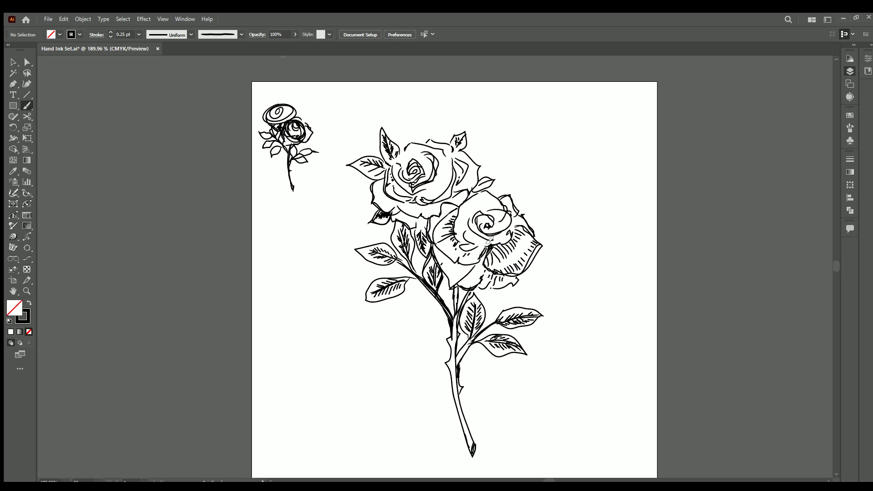
pyautogui.moveTo(484, 248); pyautogui.dragTo(499, 244)
pyautogui.moveTo(460, 247)
pyautogui.mouseDown()
pyautogui.moveTo(512, 231)
pyautogui.moveTo(464, 239)
pyautogui.moveTo(478, 232)
pyautogui.moveTo(462, 243)
pyautogui.moveTo(490, 237)
pyautogui.mouseUp()
pyautogui.moveTo(469, 221)
pyautogui.mouseDown()
pyautogui.moveTo(479, 244)
pyautogui.moveTo(490, 230)
pyautogui.mouseUp()
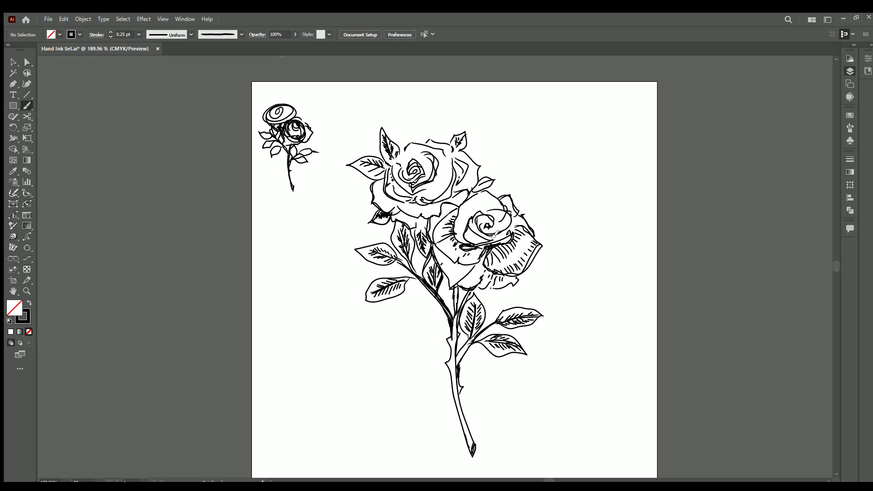
# Step: Touch up the upper rose's left petal edge and the gap between the blooms, and hatch the lower rose's centre
pyautogui.moveTo(391, 166); pyautogui.dragTo(405, 147)
pyautogui.moveTo(481, 193); pyautogui.dragTo(480, 186)
pyautogui.moveTo(491, 213); pyautogui.dragTo(494, 225)
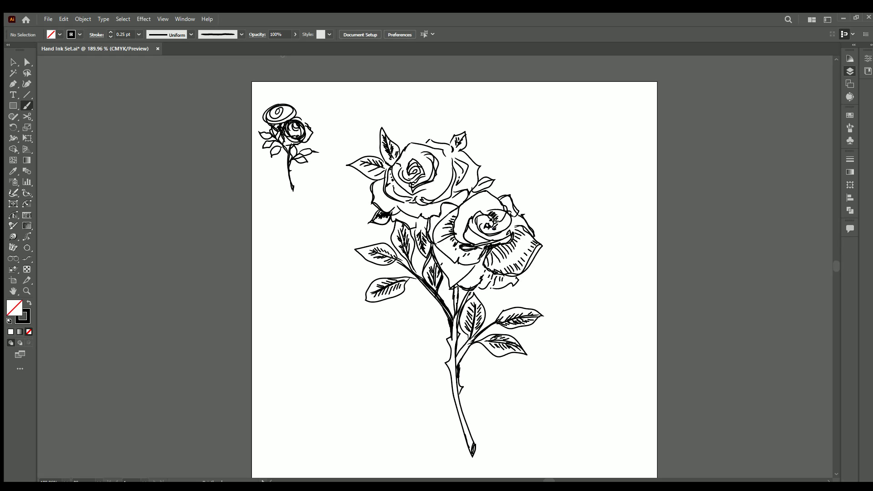